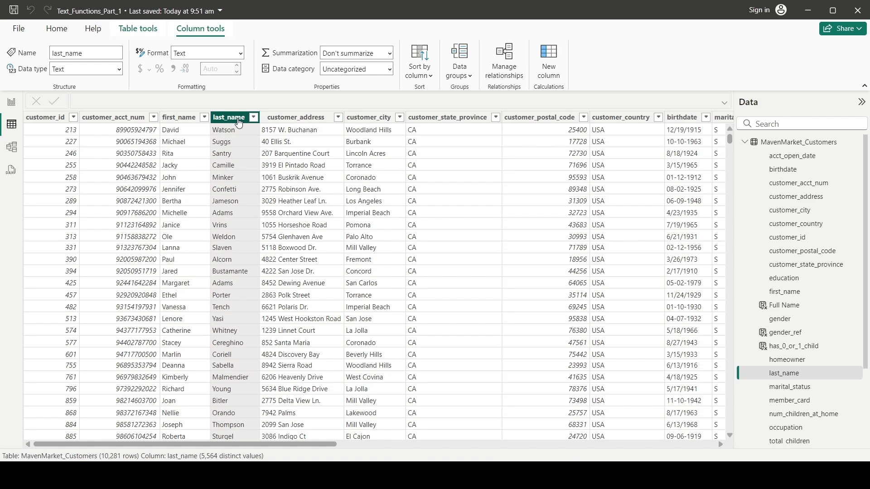
Add a calculated column named full_name to the MavenMarket_Customers table and begin its formula with the CONCATENATE function.
left_click(772, 144)
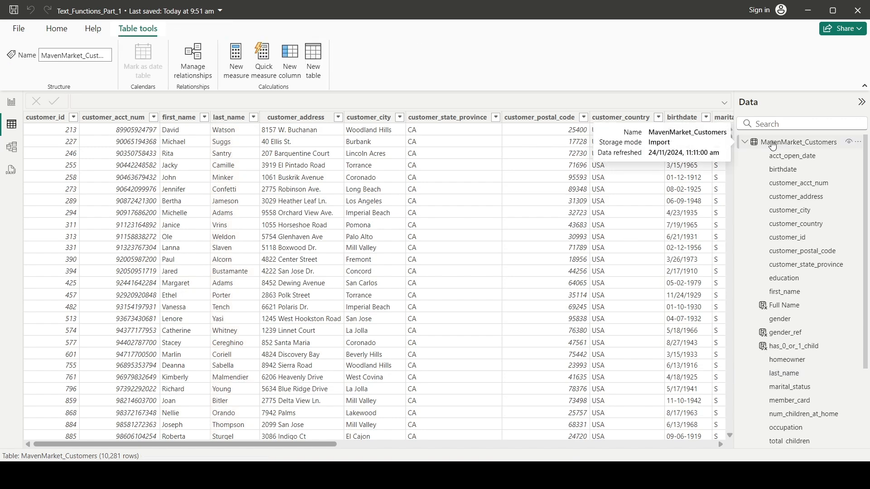
left_click(295, 64)
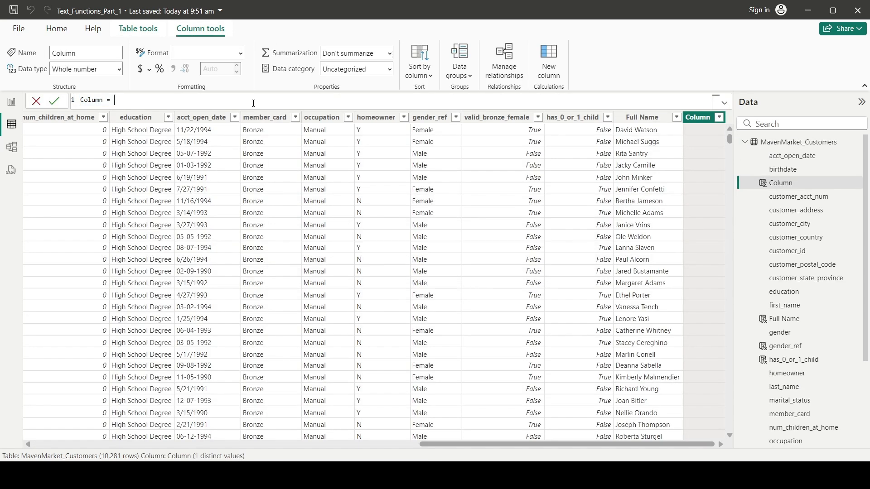
type("CONCATE")
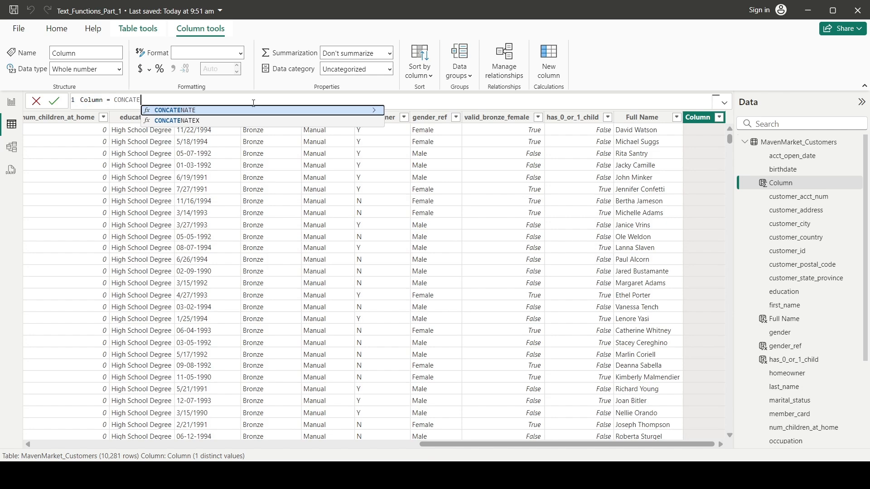
type("NATE(")
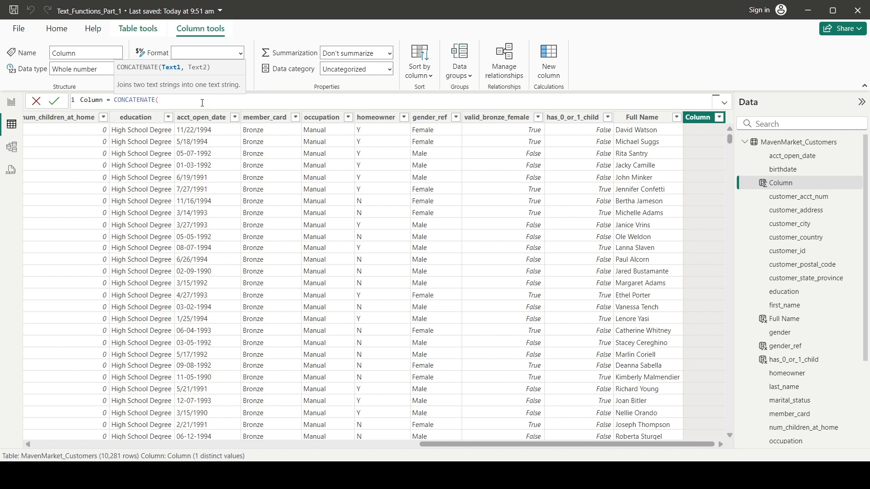
left_click_drag(203, 102, 75, 107)
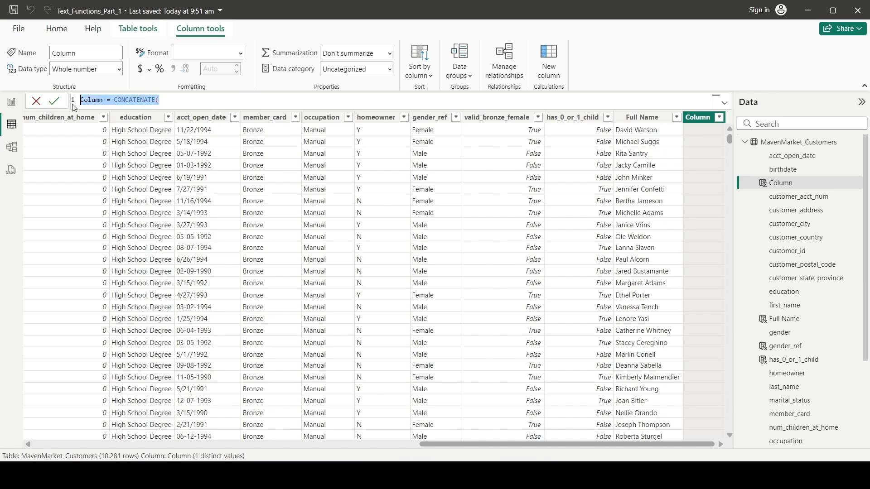
key("BackSpace")
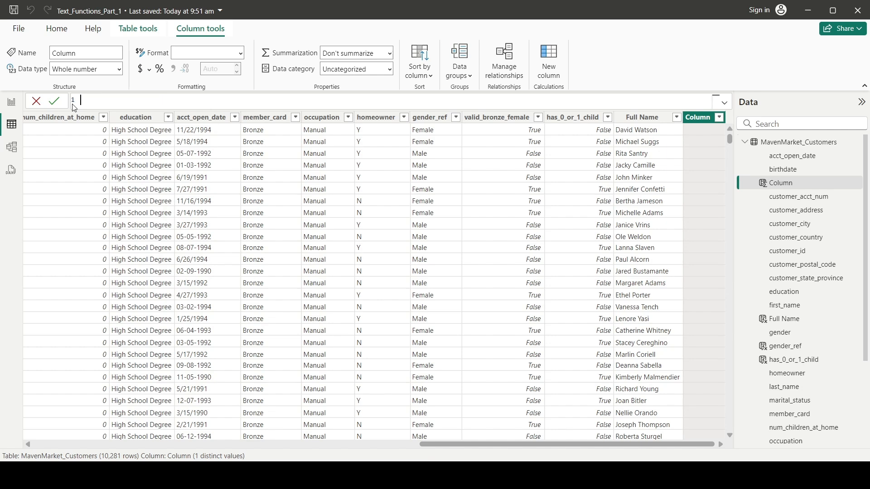
type("full_name = CONC")
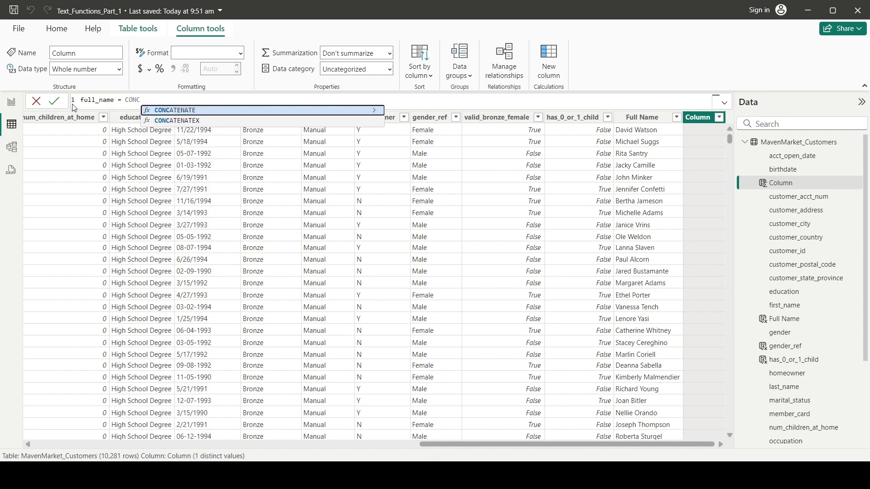
key("Tab")
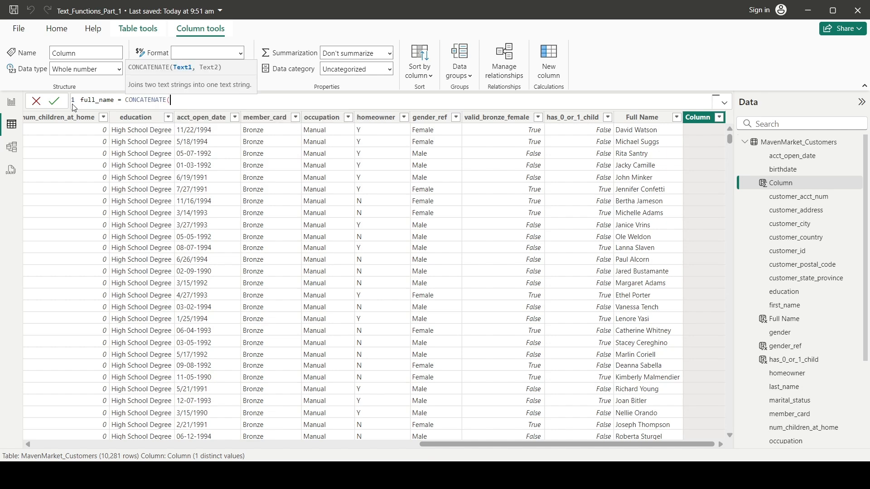
Enter MavenMarket_Customers[first_name] & " " as the first text argument of CONCATENATE.
type("first")
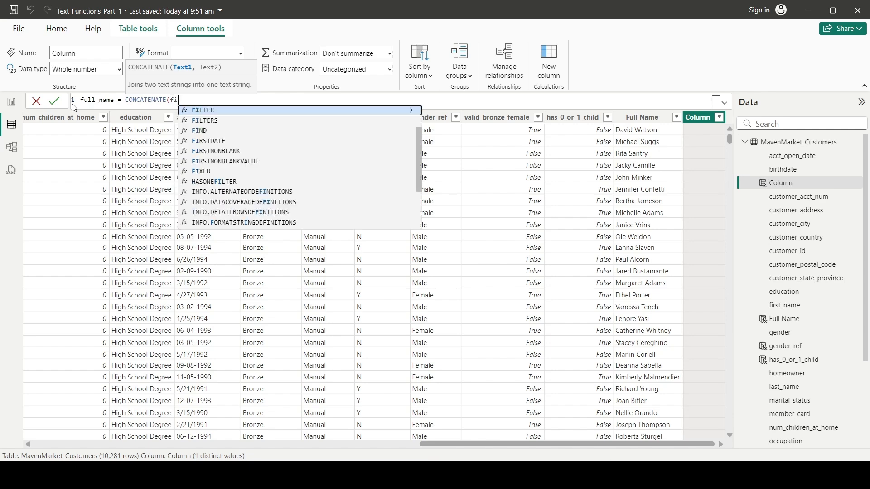
key("Down")
key("Down")
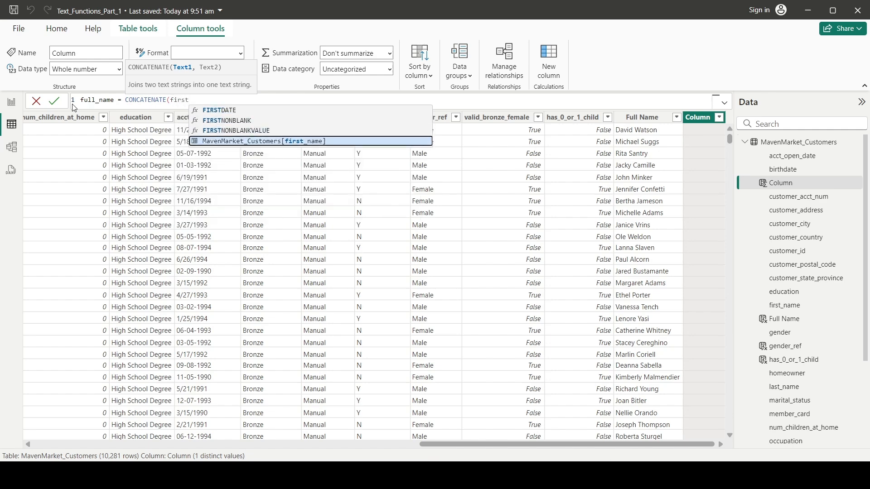
key("Tab")
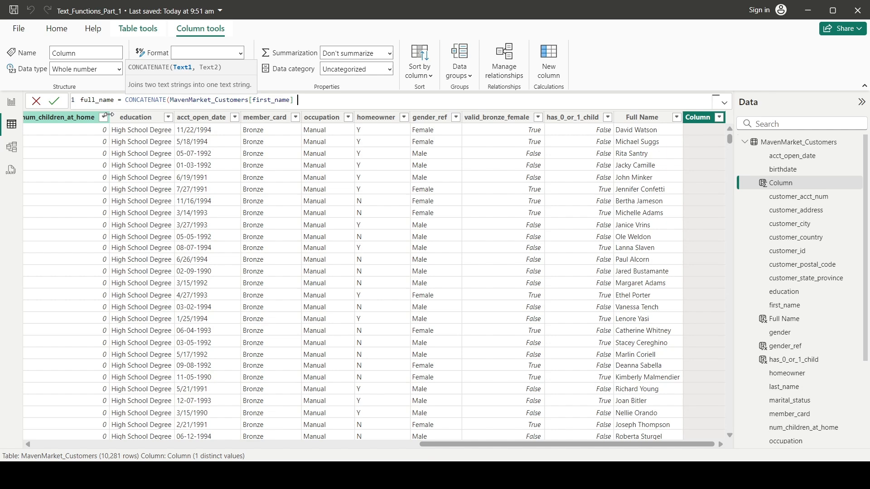
type("& \" \",")
Enter MavenMarket_Customers[last_name] as the second CONCATENATE argument, close the parenthesis and commit the full_name formula.
type("Last")
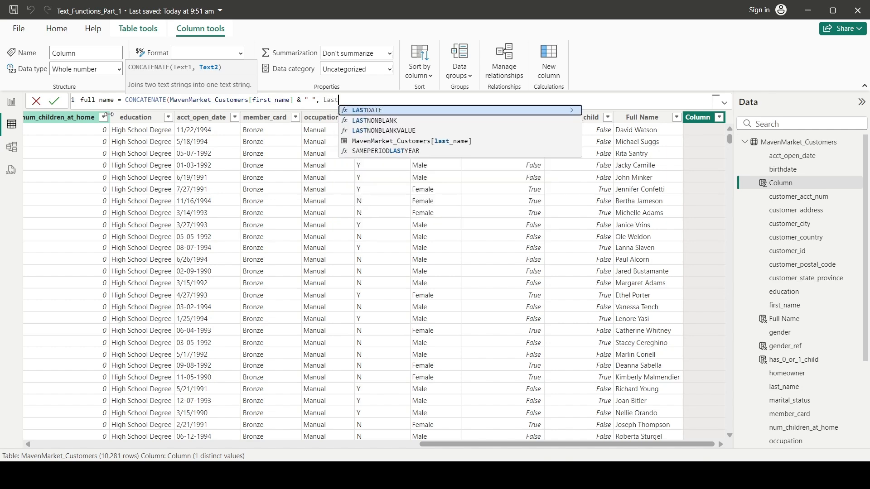
key("Down")
key("Down")
key("Down")
key("Tab")
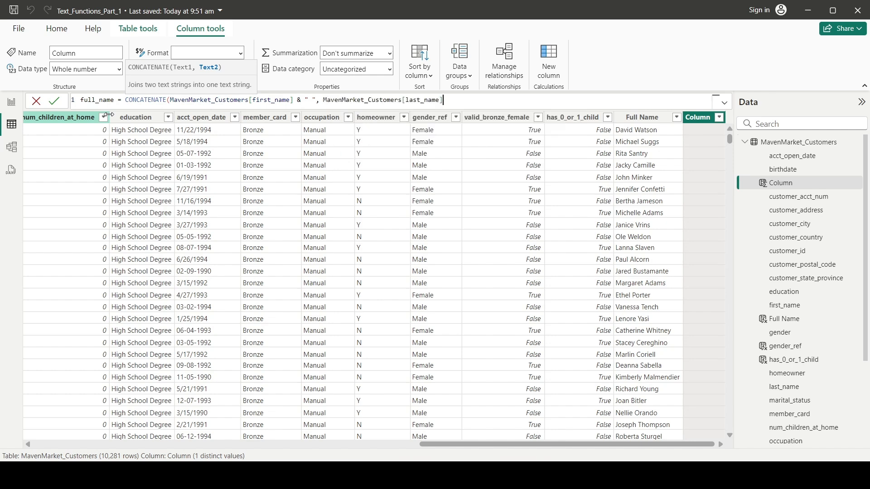
type(")")
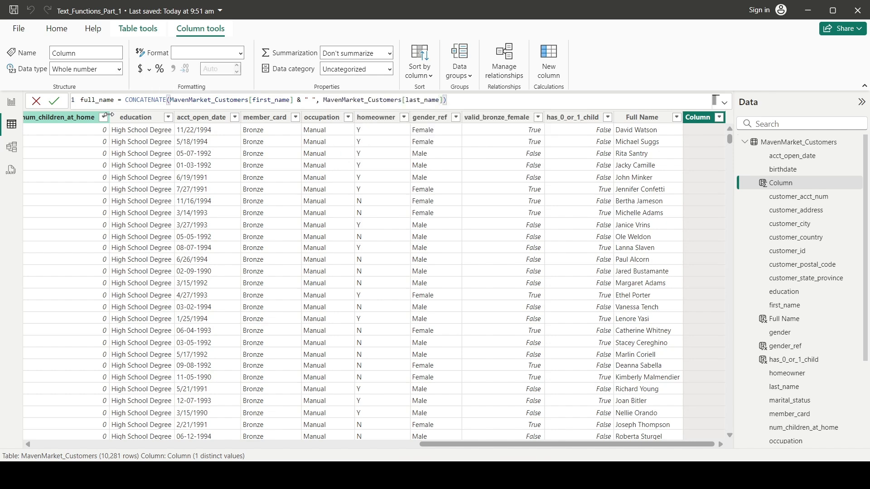
key("Return")
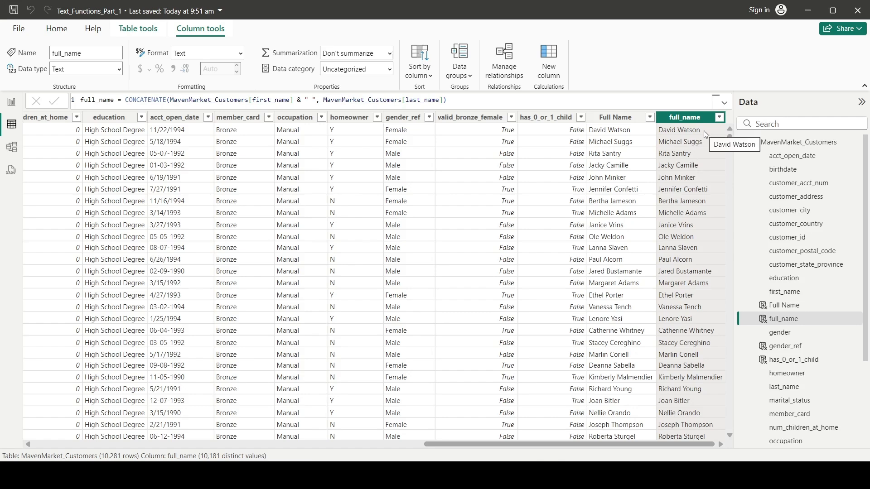
Add a calculated column named first_seven_characters to the MavenMarket_Customers table and begin its formula with the LEFT function.
left_click(787, 144)
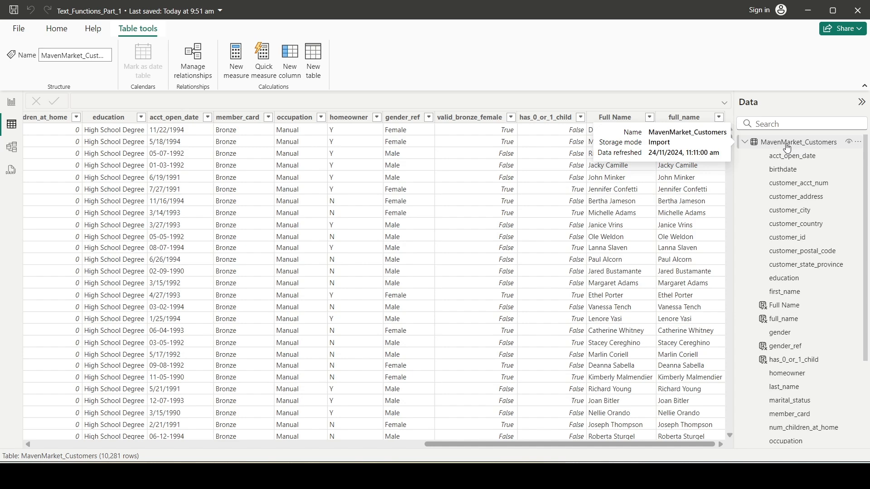
left_click(300, 71)
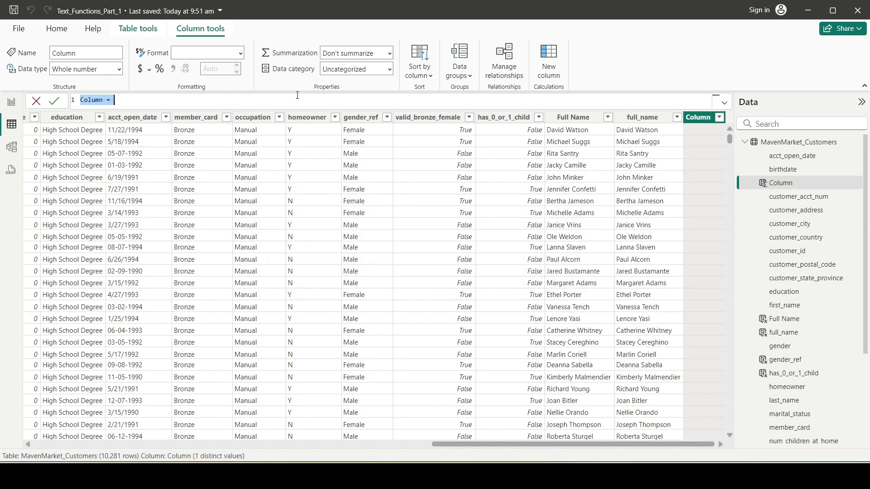
type("LEFT(")
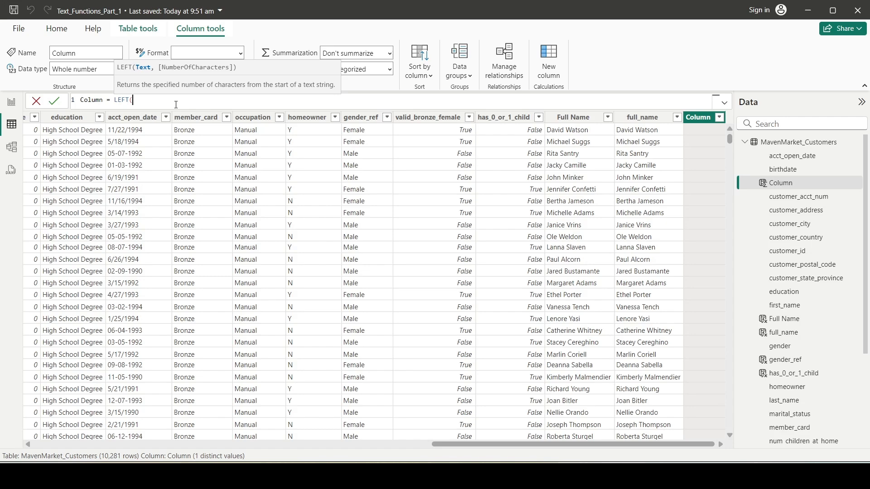
left_click_drag(176, 105, 82, 104)
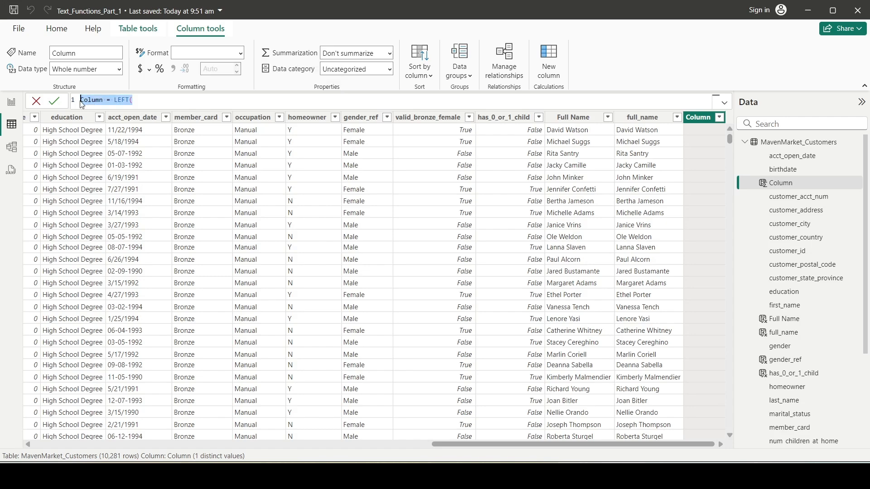
type("first")
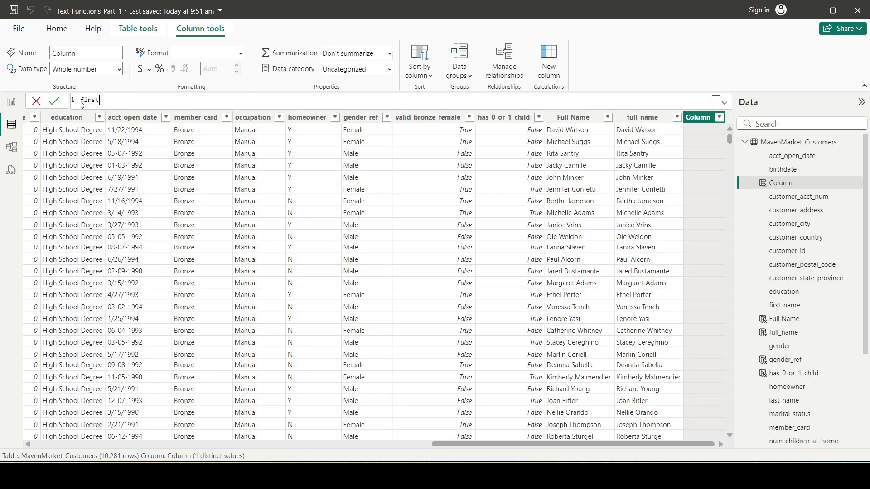
type("_seven_characters = LE")
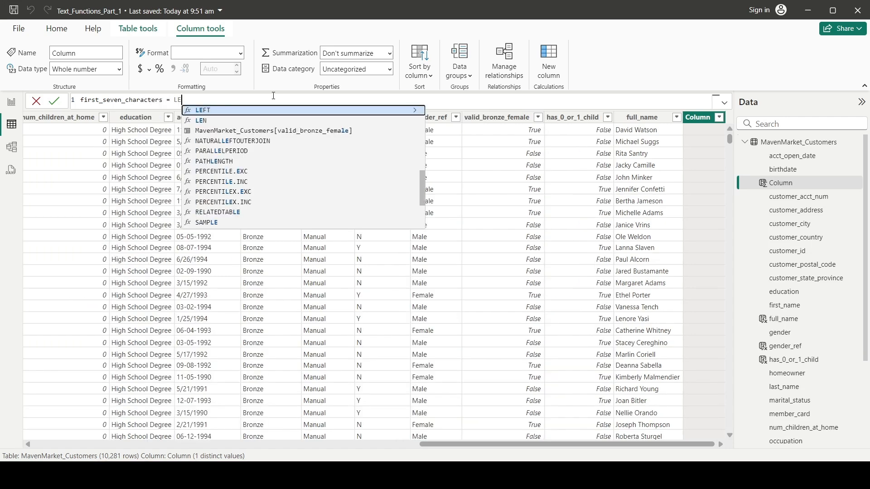
type("FT(")
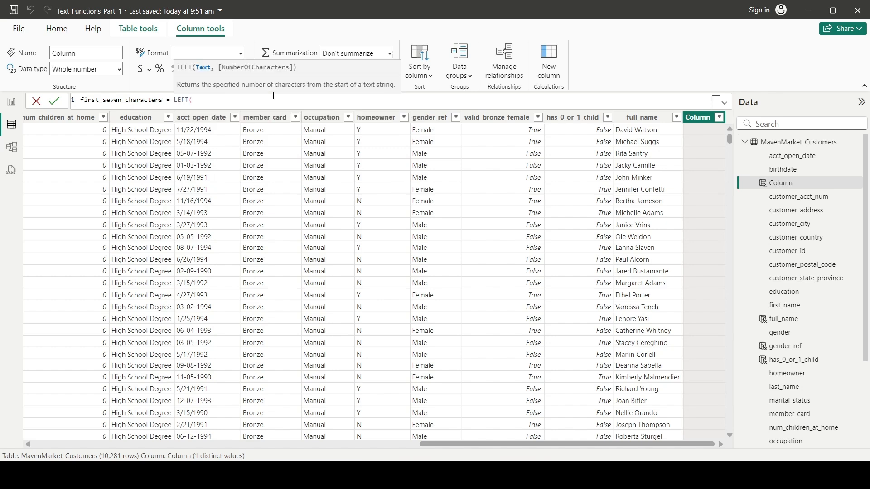
Complete the LEFT function with MavenMarket_Customers[full_name] and 7 characters, and commit the formula.
type("full")
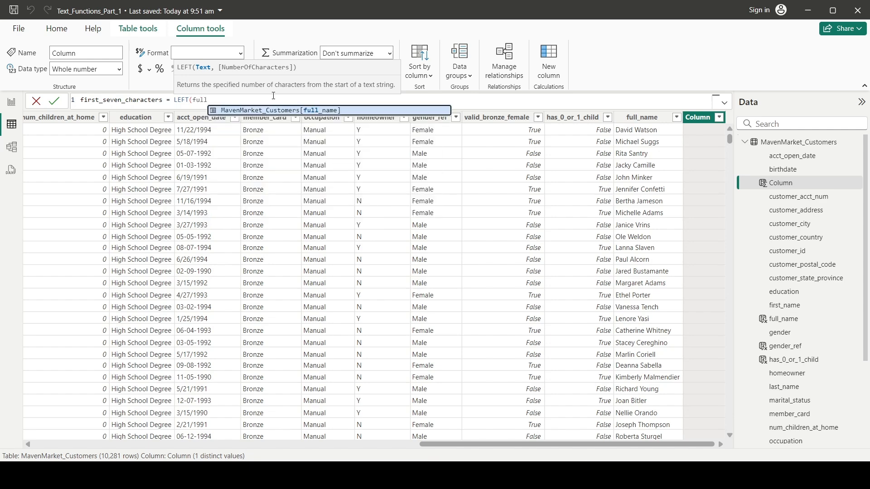
key("Tab")
type(",")
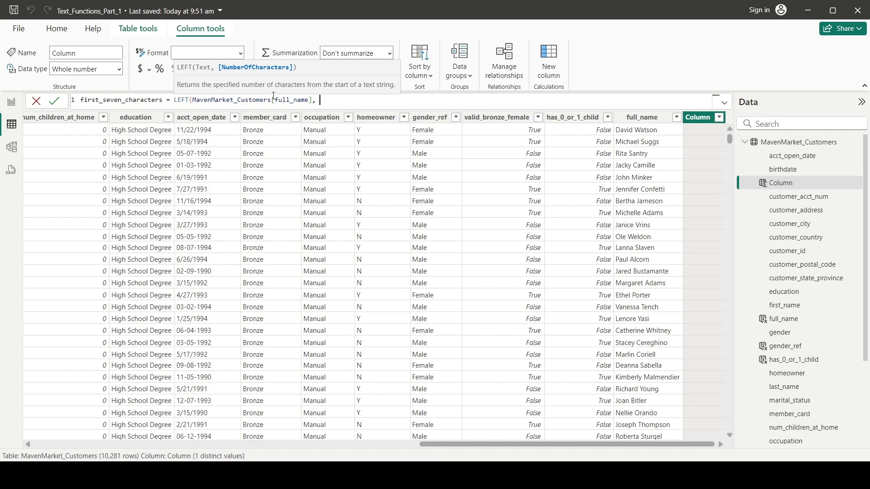
type(" 7)")
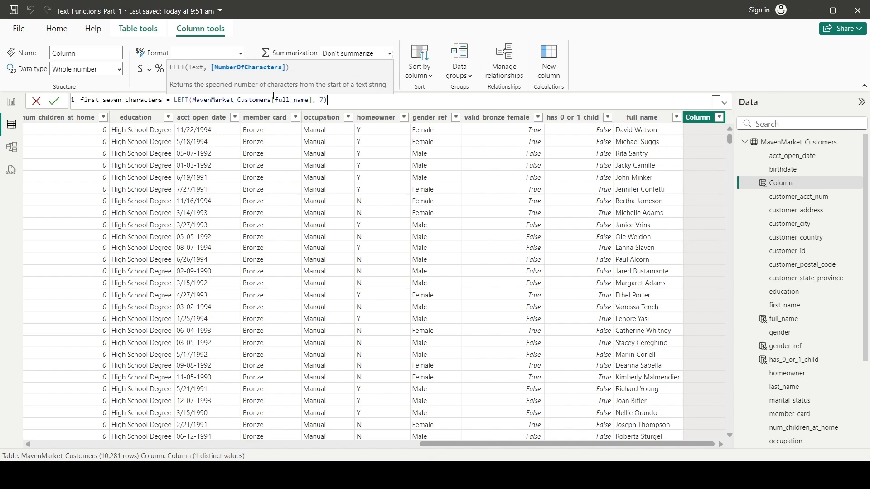
key("Return")
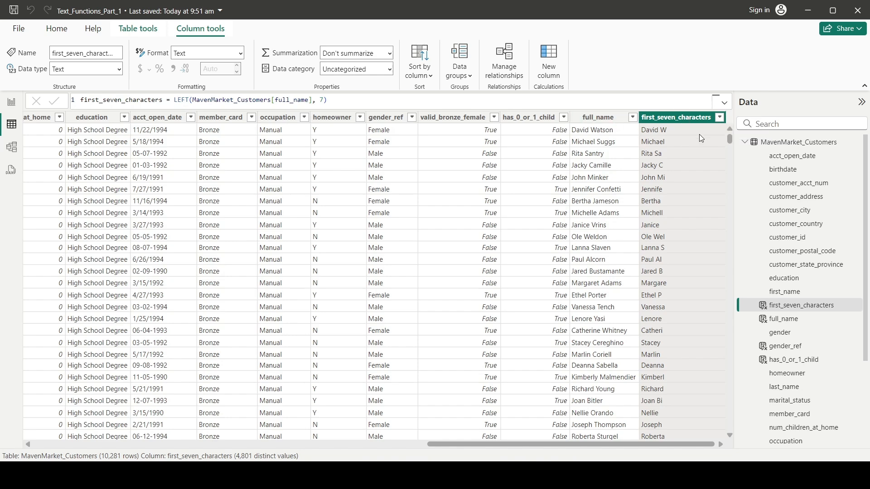
Add another calculated column to the MavenMarket_Customers table and enter the RIGHT function in its formula.
left_click(780, 143)
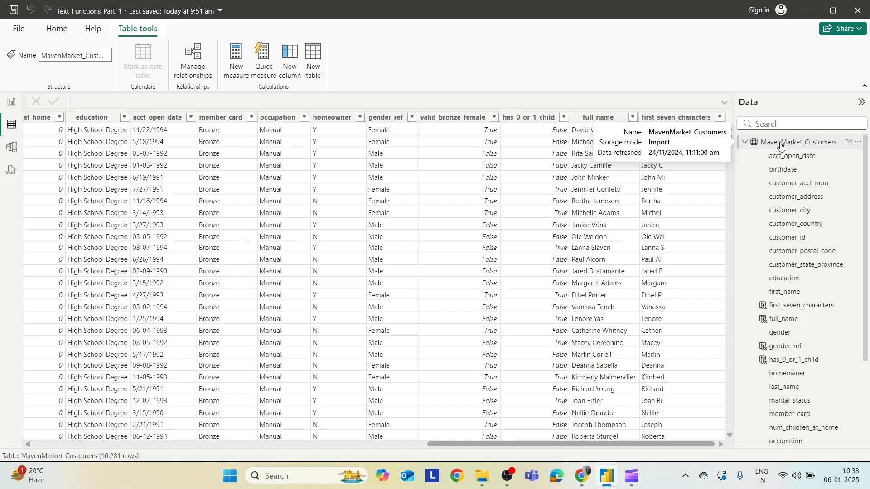
left_click(781, 143)
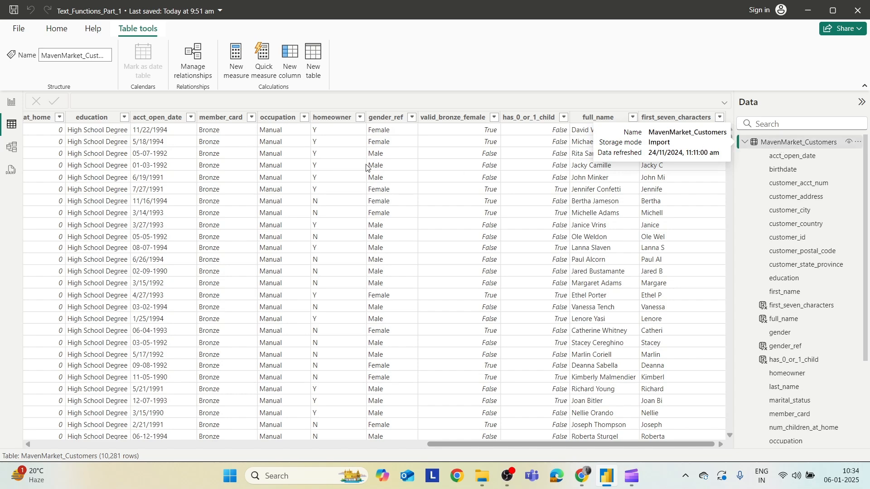
left_click(297, 70)
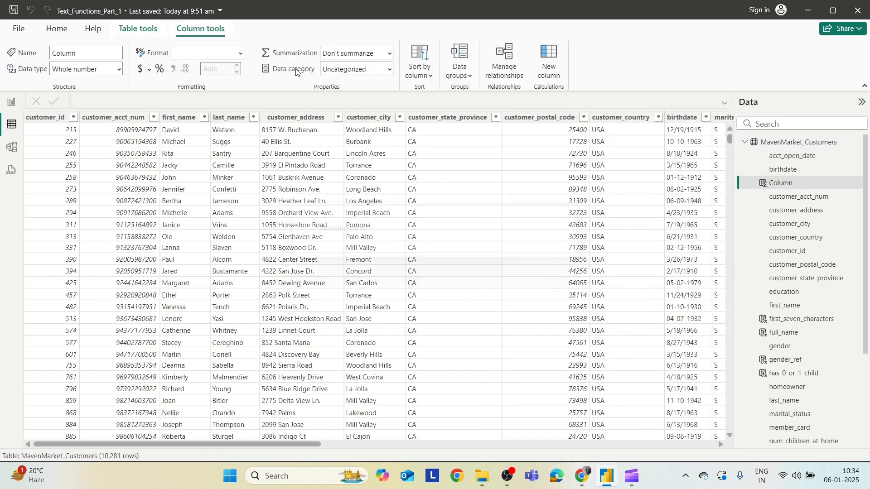
type("RI")
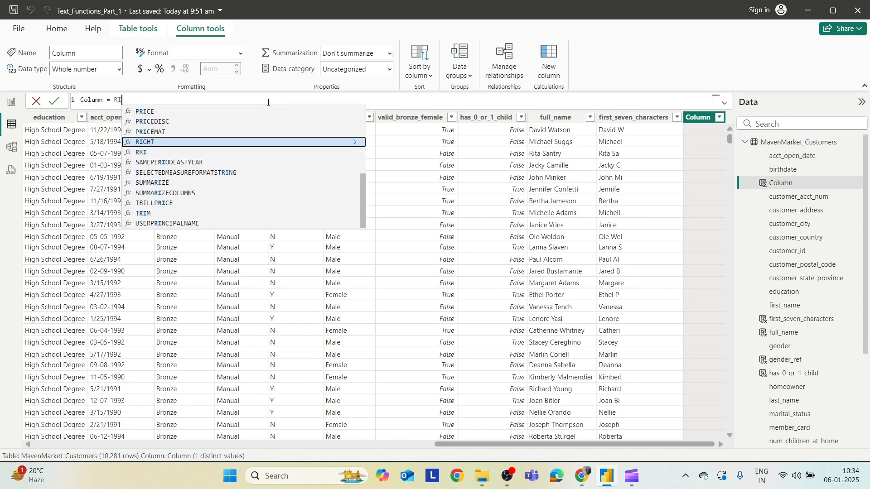
type("GHT(")
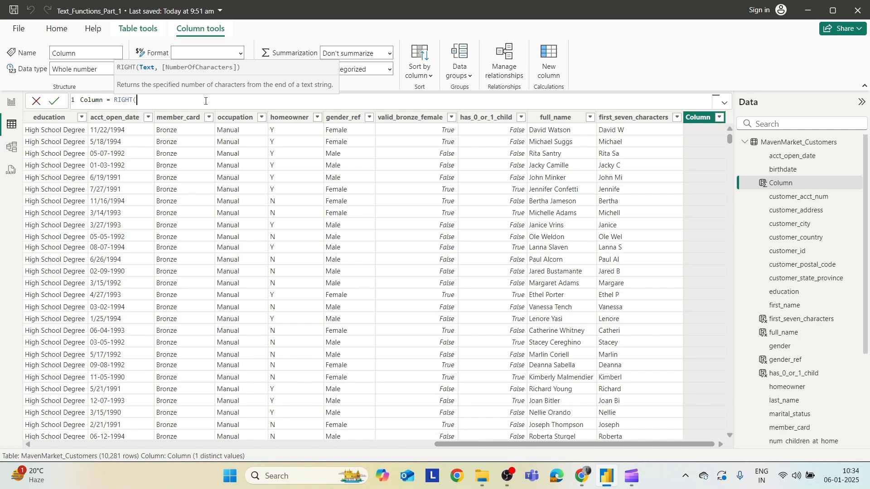
Replace the unfinished formula with a column named last_four_characters that begins with the RIGHT function.
key("BackSpace")
key("BackSpace")
key("BackSpace")
key("BackSpace")
key("BackSpace")
key("BackSpace")
key("BackSpace")
key("BackSpace")
key("BackSpace")
key("BackSpace")
key("BackSpace")
key("BackSpace")
key("BackSpace")
key("BackSpace")
key("BackSpace")
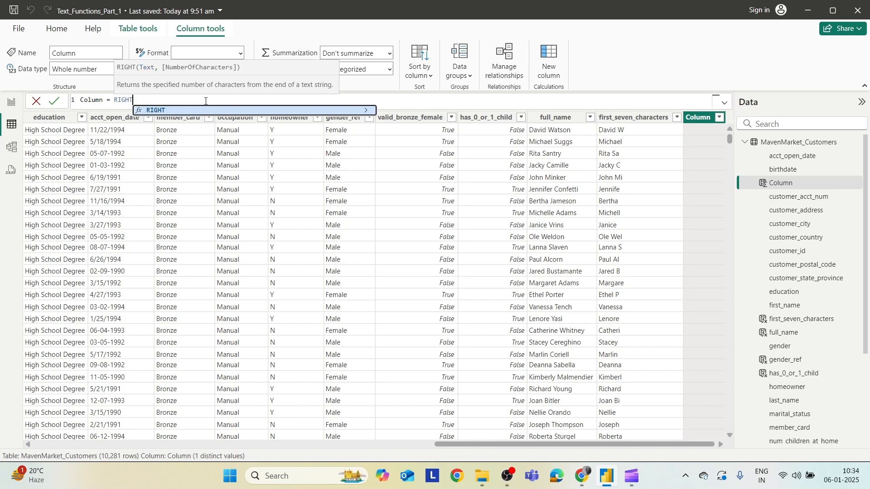
type("l")
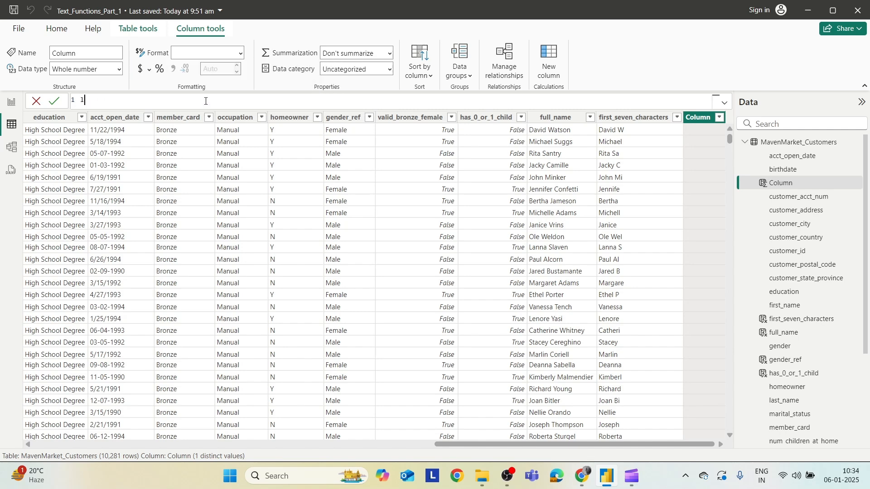
type("ast_four_characters = RIGHT(")
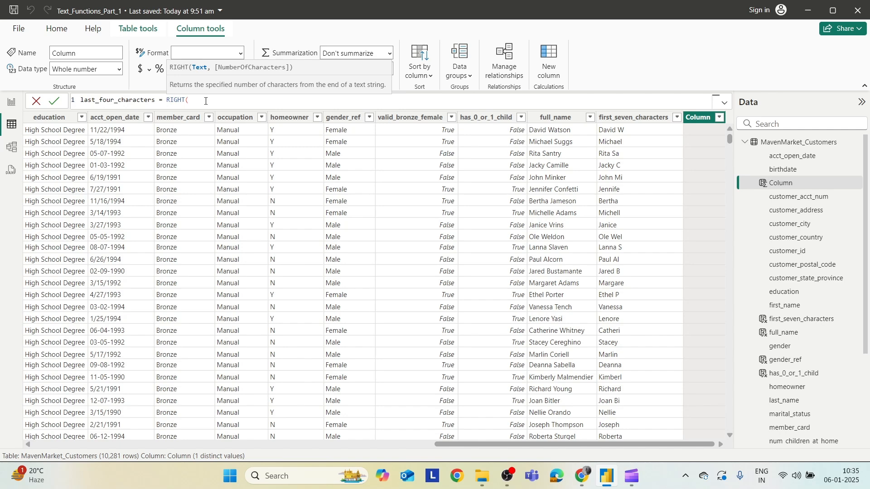
Complete the RIGHT function with MavenMarket_Customers[full_name] and 4 characters, and commit the formula.
type("full")
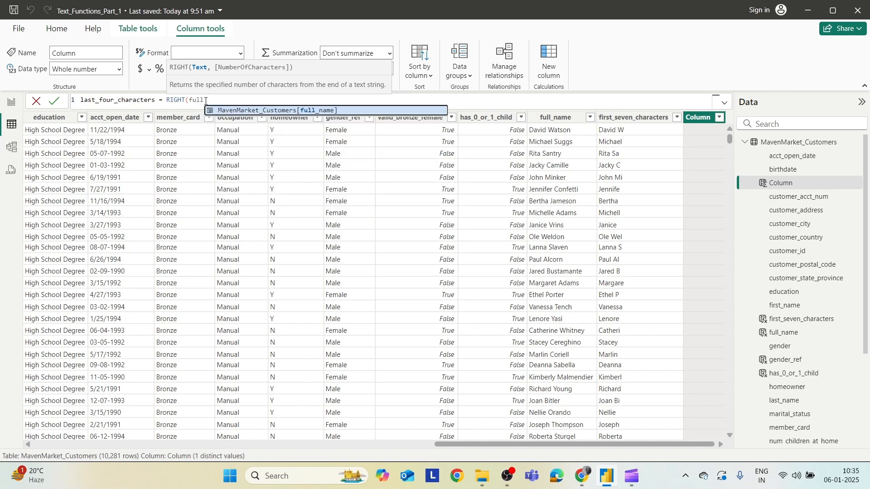
key("Tab")
type(", ")
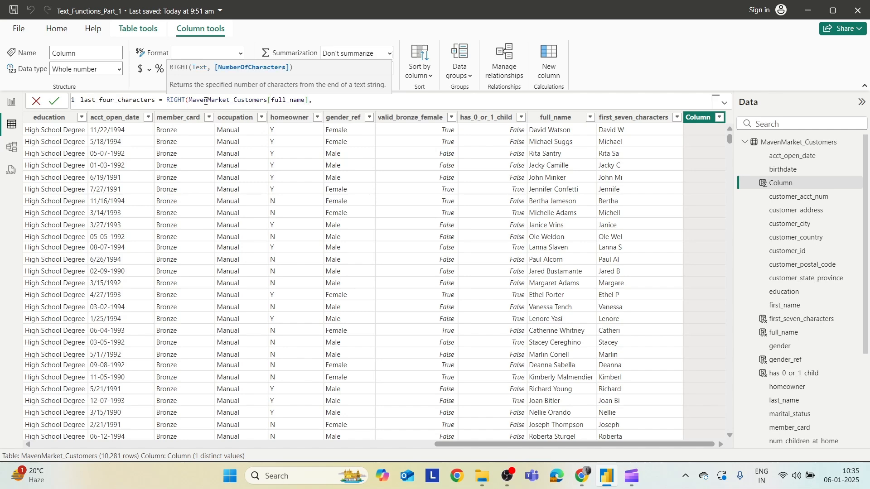
type("4)")
key("Return")
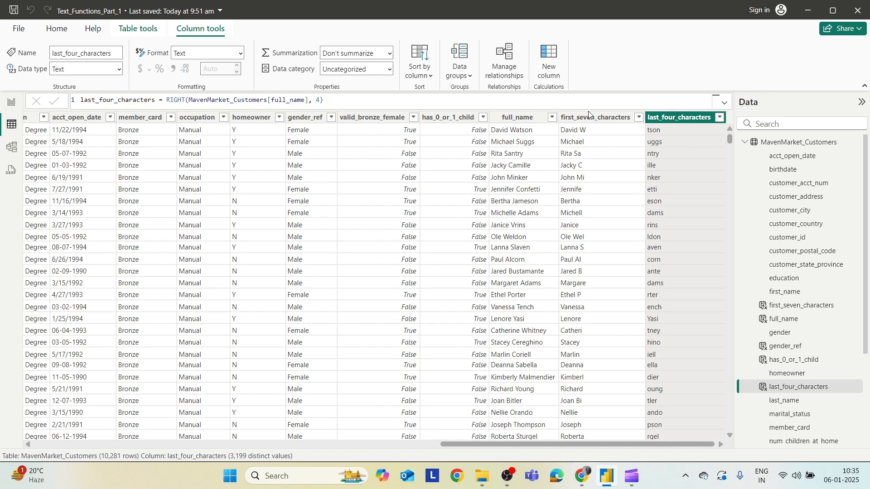
Add a calculated column named position_of_D to the MavenMarket_Customers table and begin its formula with the SEARCH function.
left_click(795, 150)
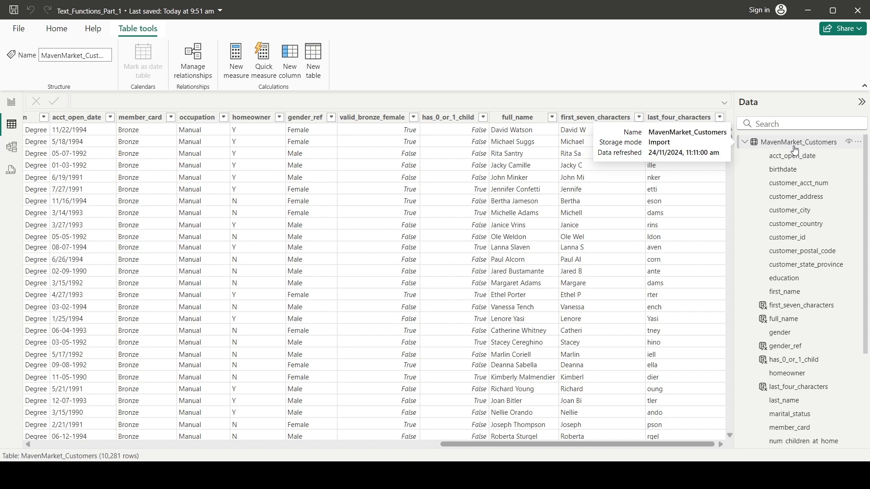
left_click(795, 148)
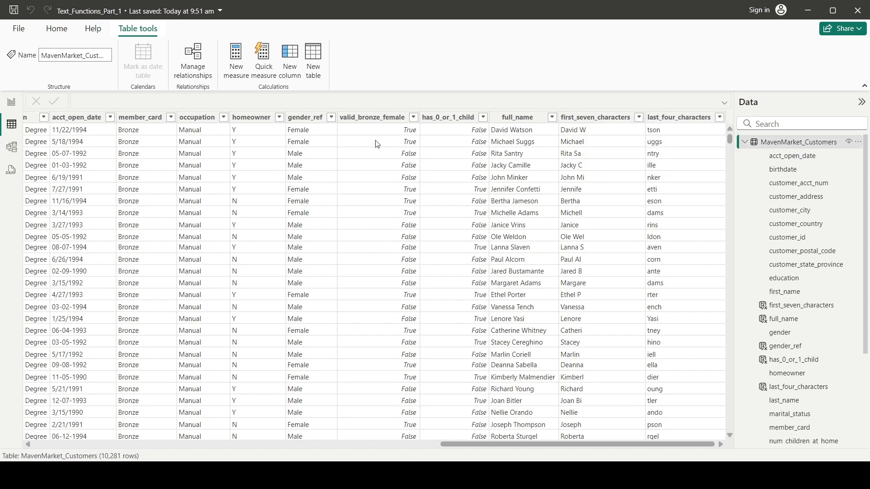
left_click(295, 64)
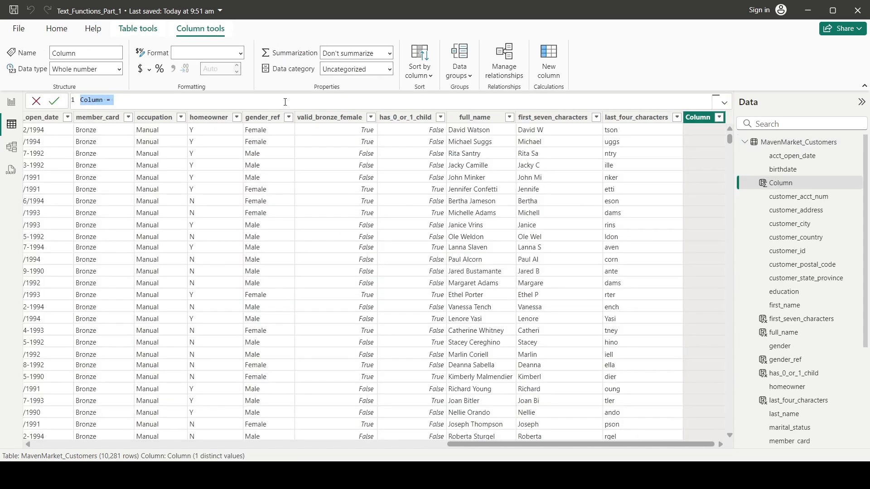
left_click(284, 102)
type("SEARCH(")
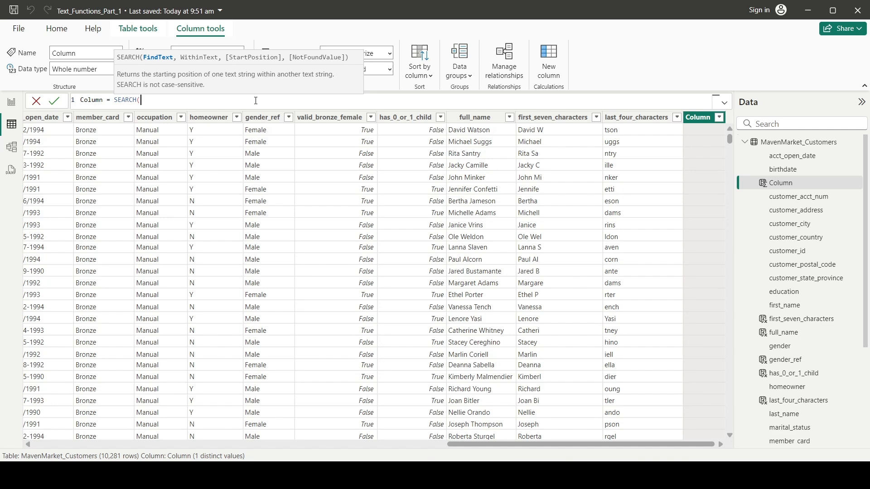
left_click_drag(256, 101, 76, 103)
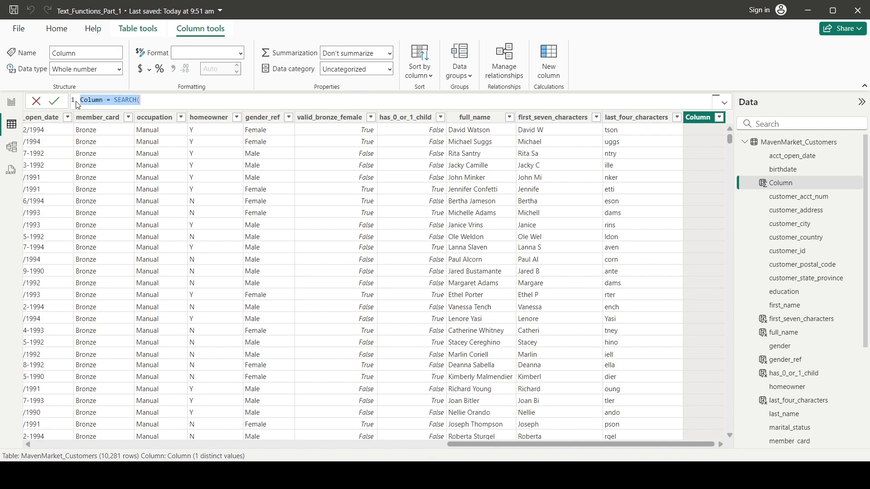
key("BackSpace")
type("positi")
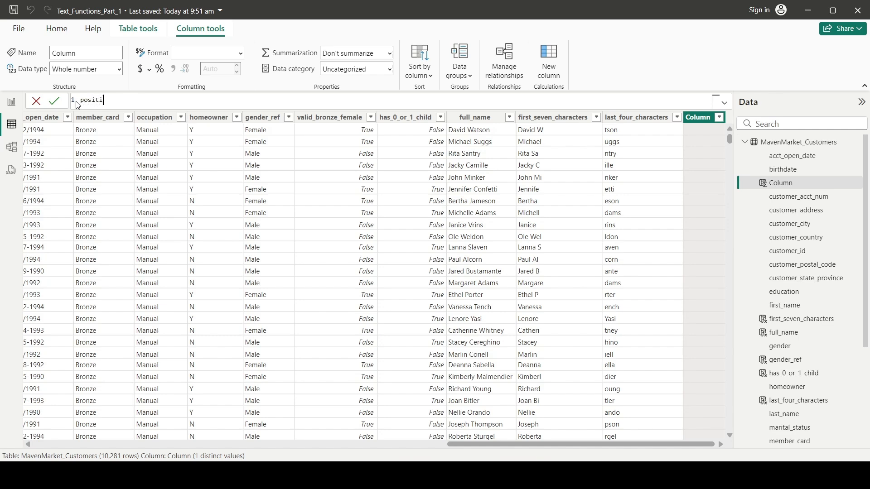
type("on_of_D = SEARCH")
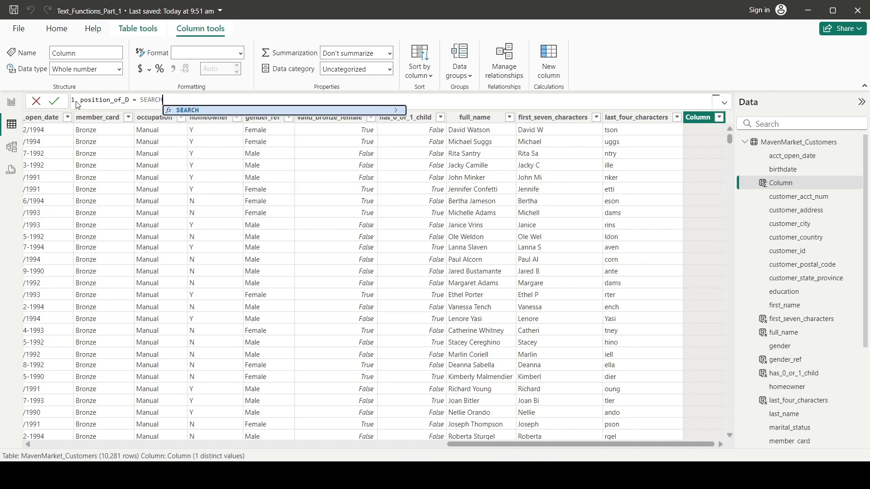
type("(")
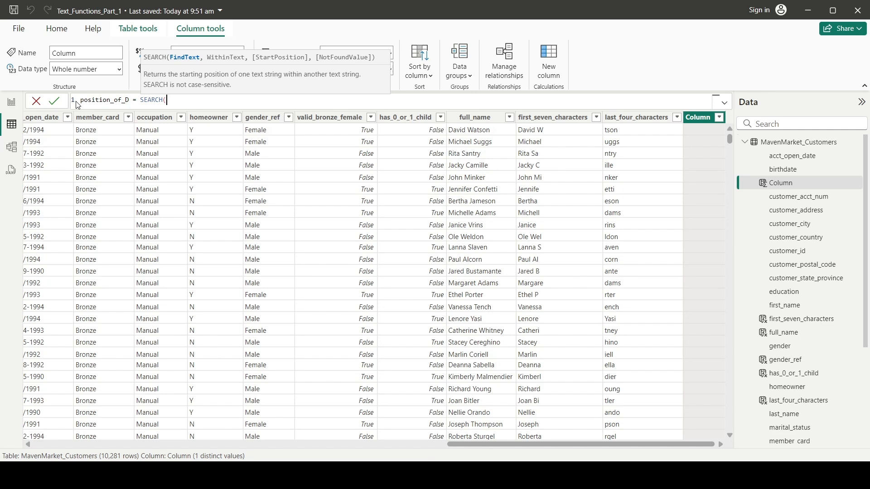
Complete the SEARCH function with "D", MavenMarket_Customers[full_name], start position 1 and not-found value 0, and commit the formula.
type("\"D\", full")
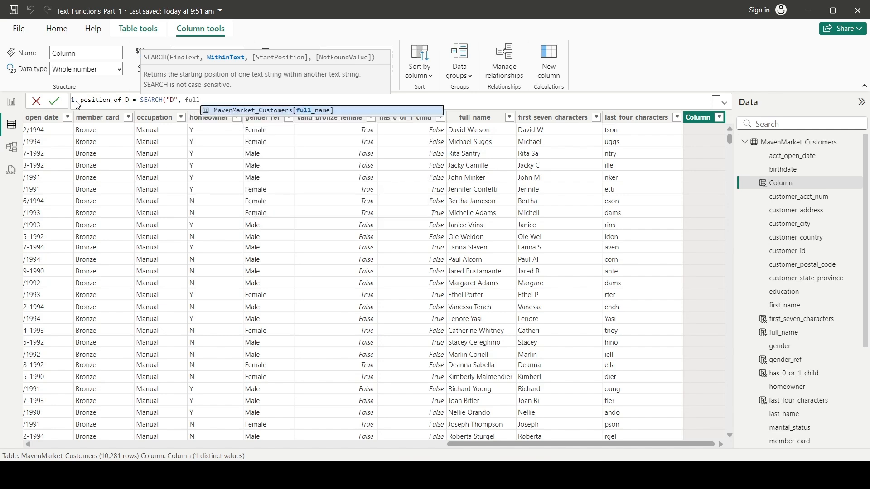
key("Tab")
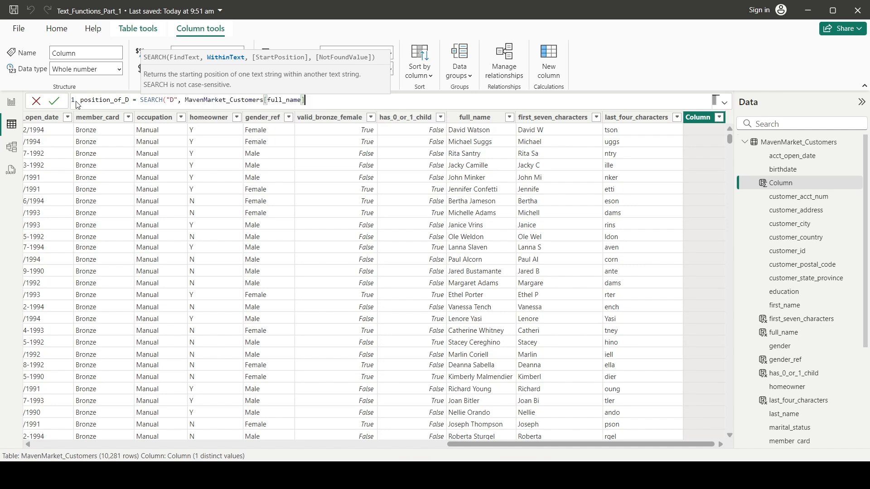
type(", ")
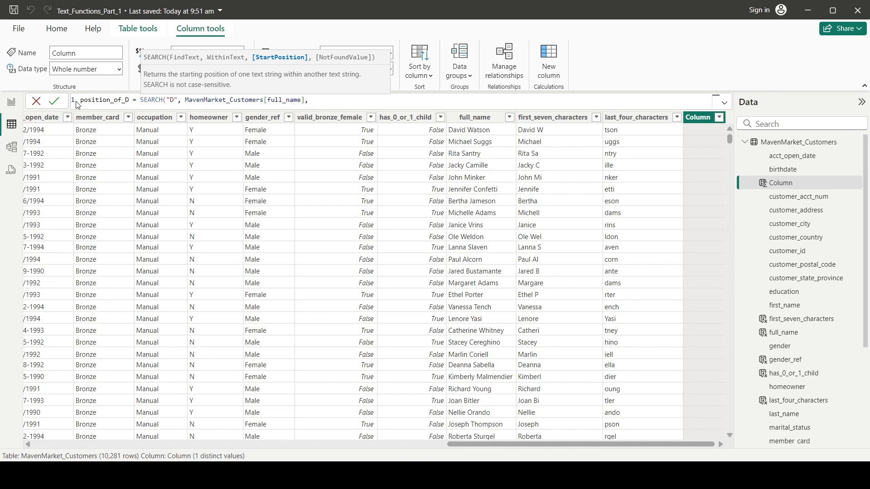
type("1, 0)")
key("Return")
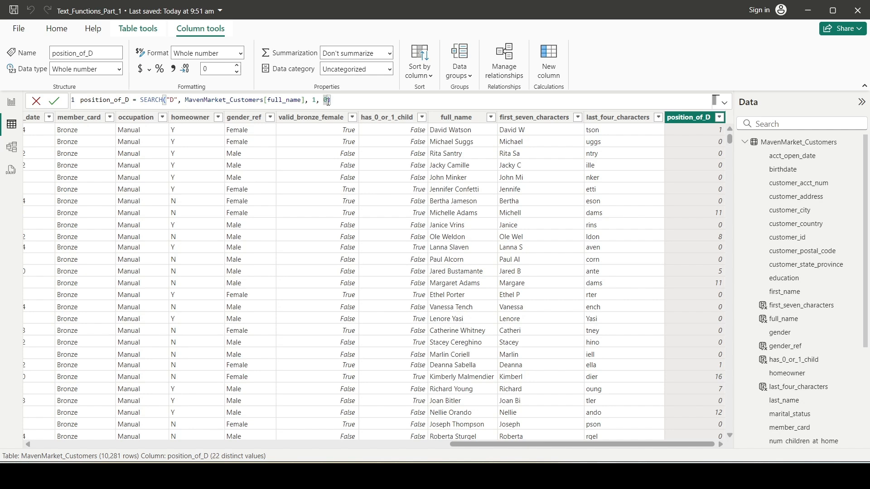
Add a calculated column named position_of_lowercase_d to the MavenMarket_Customers table and begin its formula with the FIND function.
left_click(801, 143)
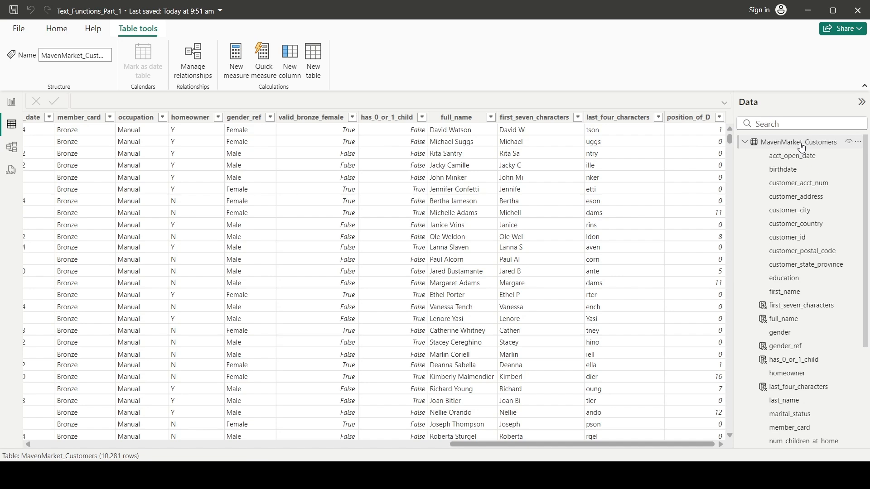
left_click(801, 146)
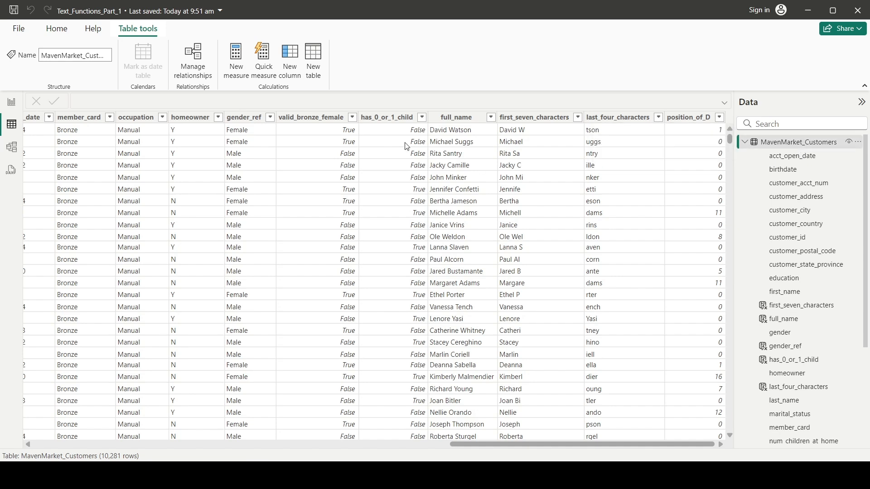
left_click(288, 64)
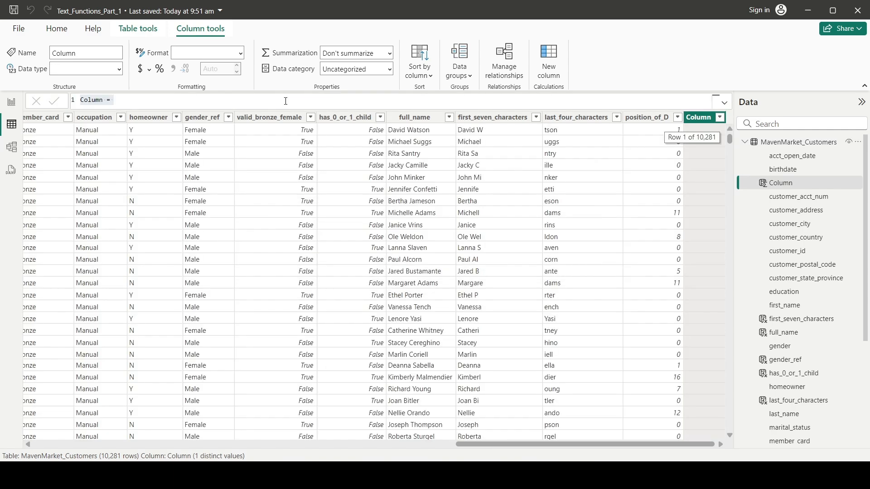
left_click(286, 101)
type("FIND(")
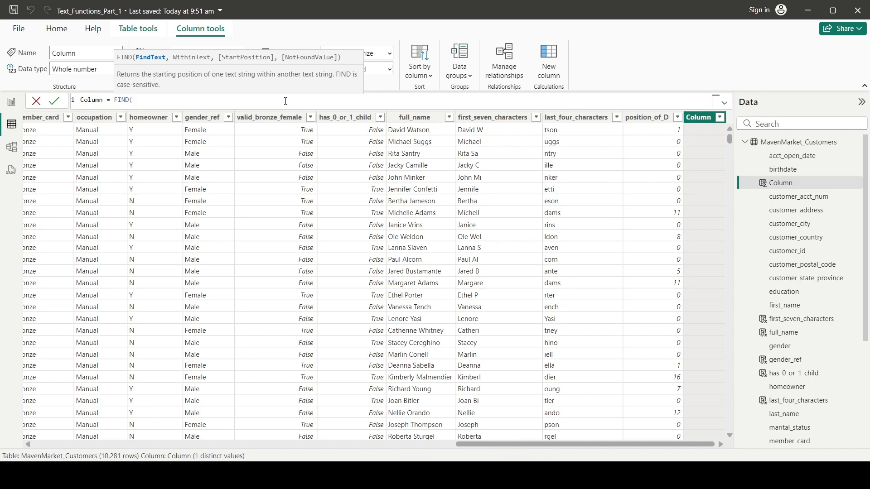
key("ctrl+a")
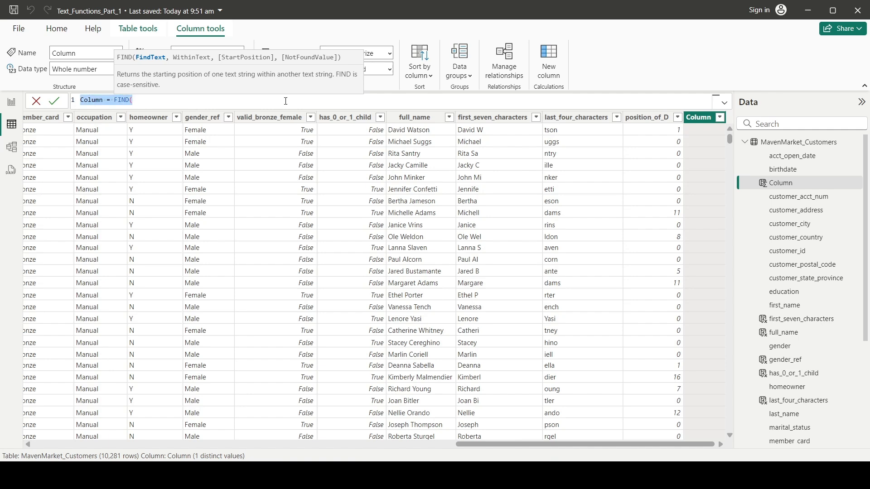
key("BackSpace")
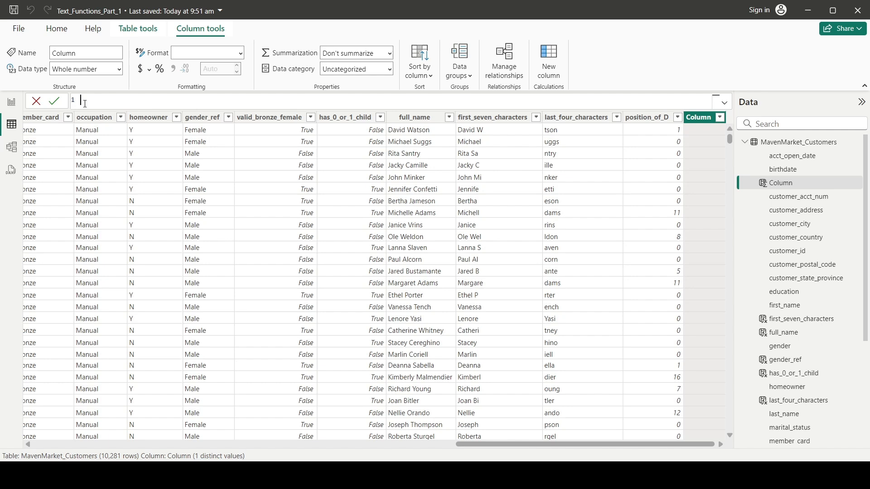
type("position_of_lowercase_d = FIND(")
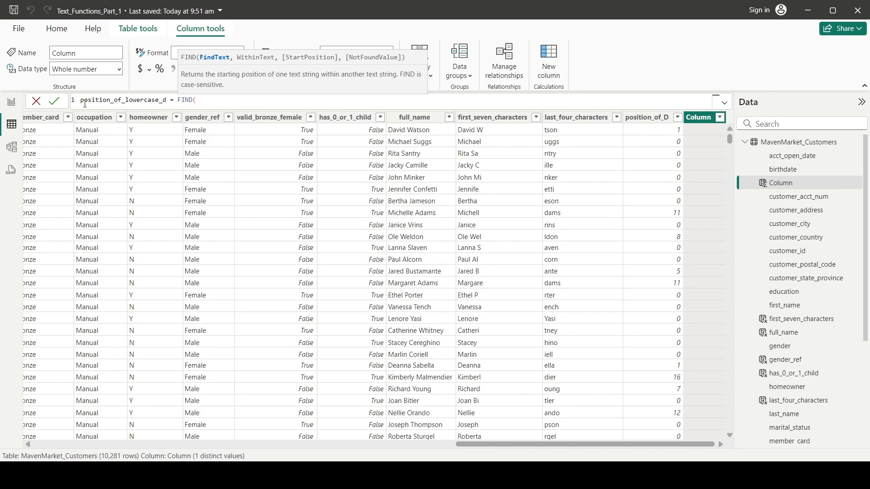
Complete the FIND function with "d", MavenMarket_Customers[full_name], start position 1 and not-found value 0, and commit the formula.
type("\"d\", full")
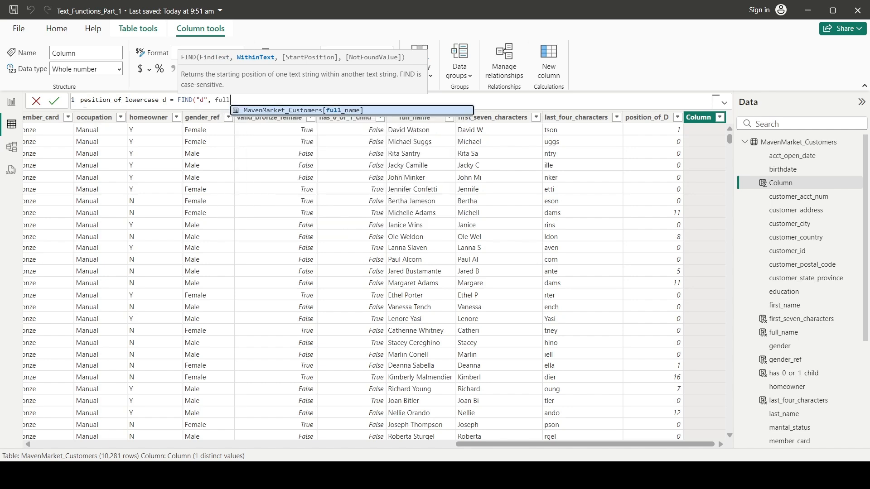
key("Tab")
type(", ")
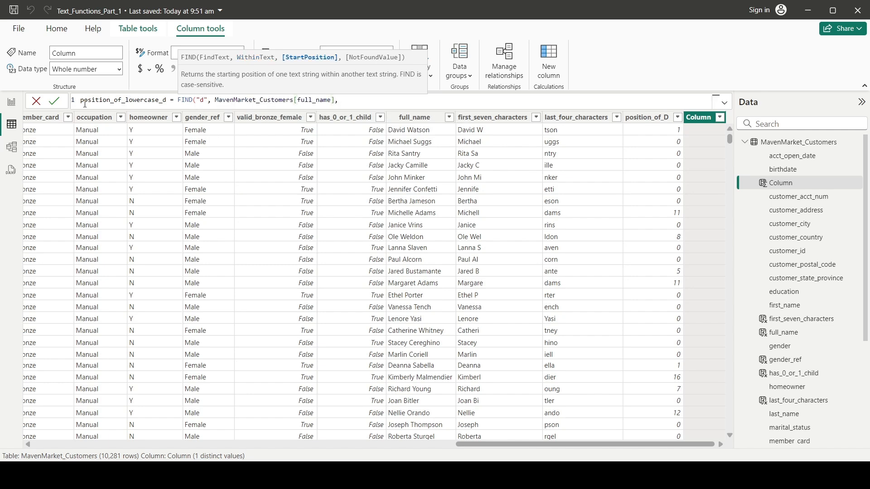
type("1, 0)")
key("Return")
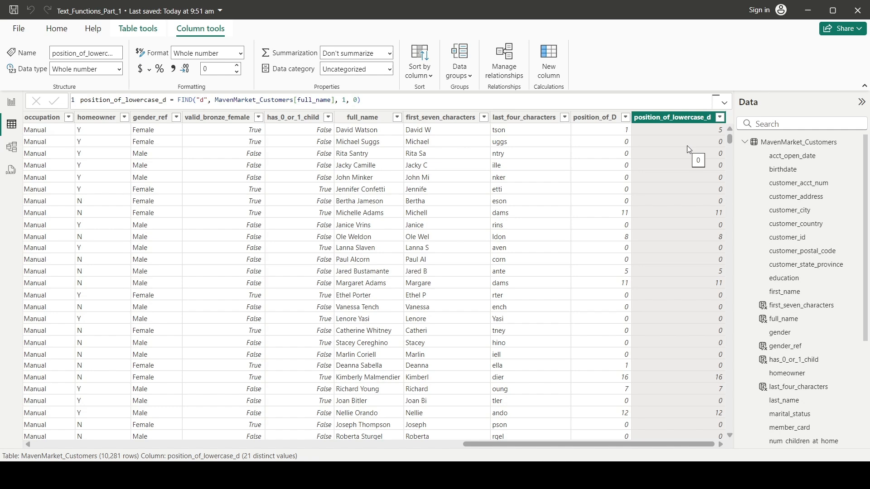
Select the MavenMarket_Customers table and save the Text_Functions_Part_1 file.
left_click(769, 144)
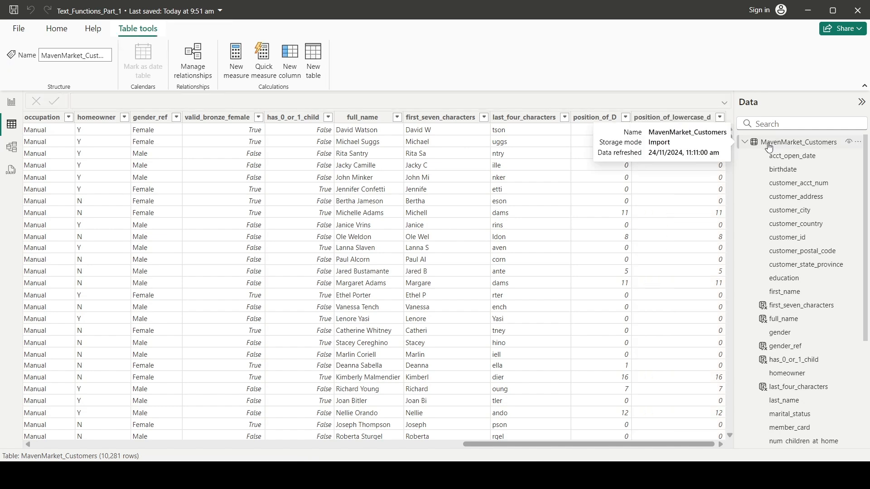
key("ctrl+s")
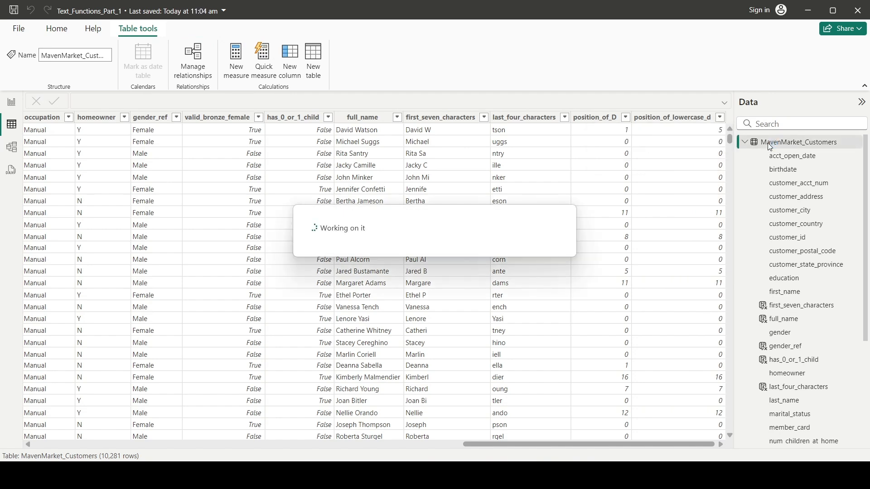